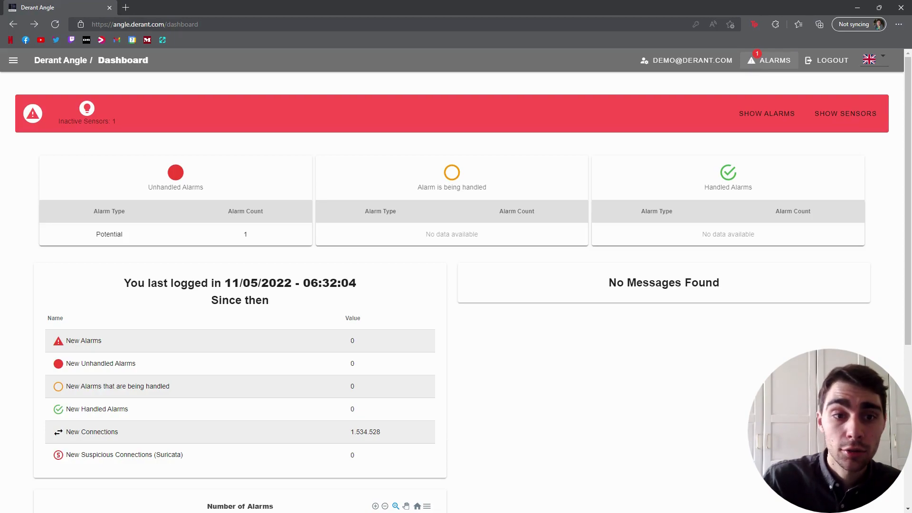
Review the Feodo Tracker alarm's overview and expert data in the newly raised alarms, then close its details
left_click(767, 61)
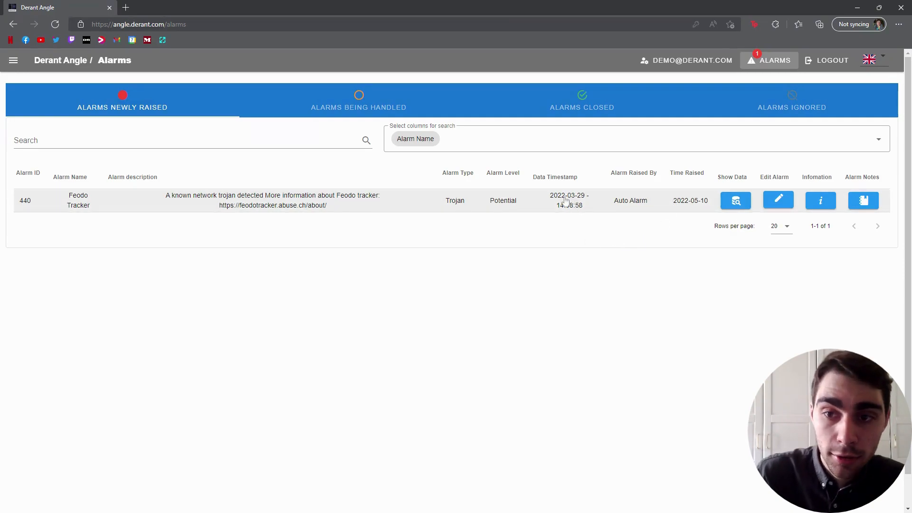
left_click(128, 208)
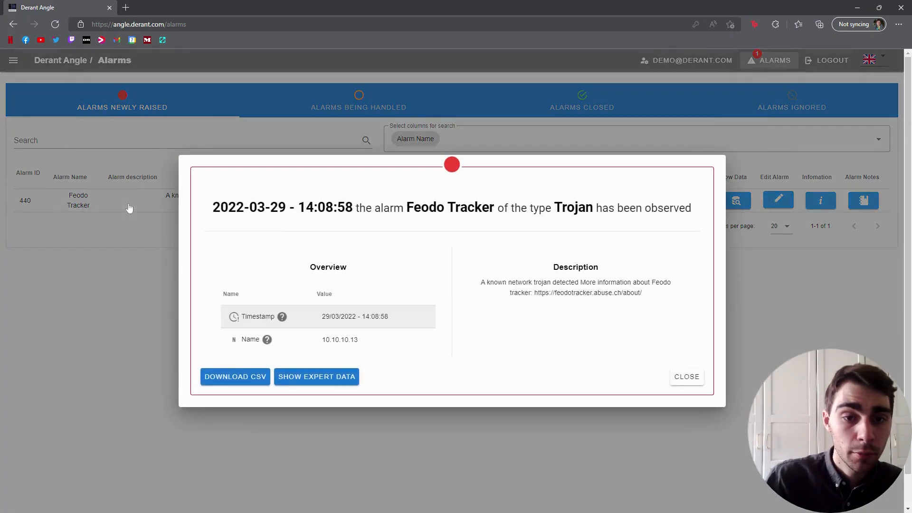
left_click(341, 377)
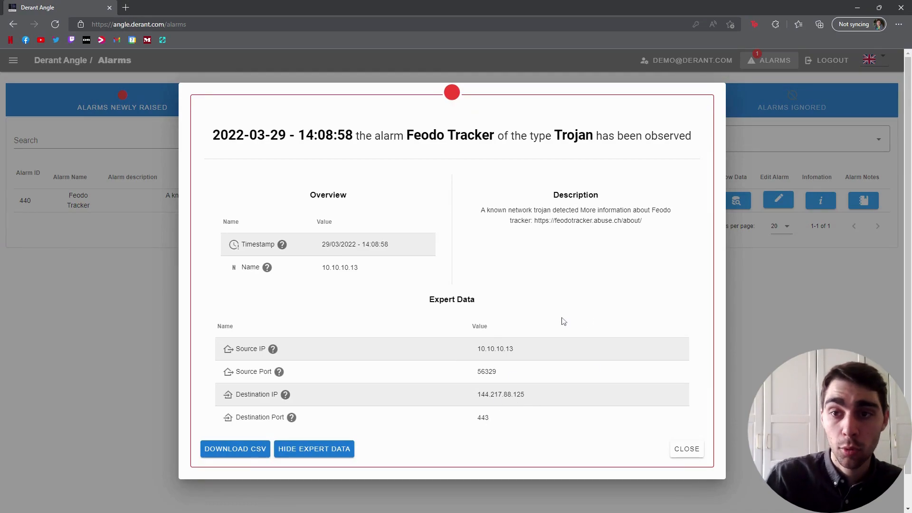
left_click(689, 449)
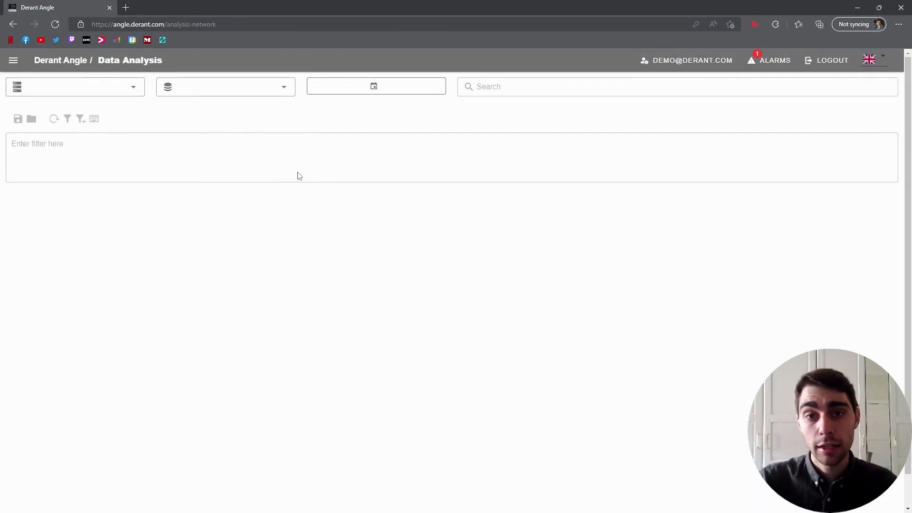
Load the suricata data from sensor V2-demo-1 for 2022-03-29 in the data analysis
left_click(133, 88)
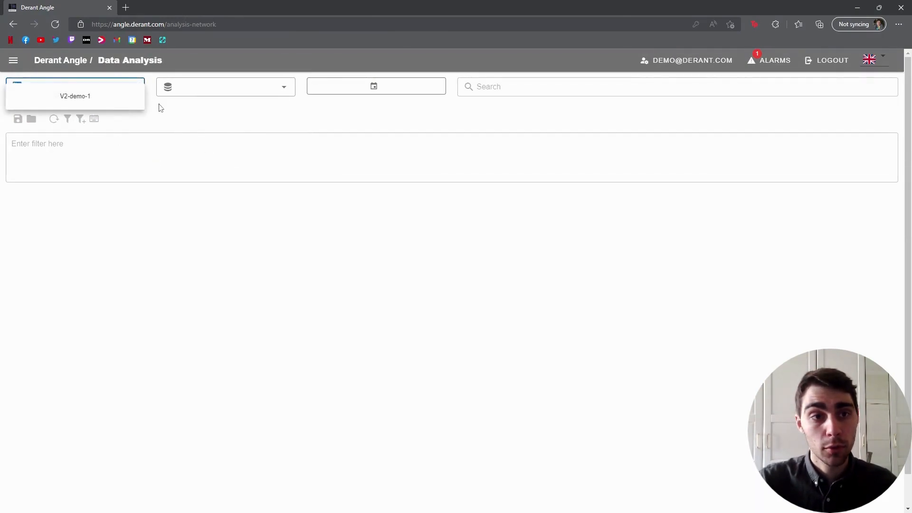
left_click(102, 102)
left_click(208, 90)
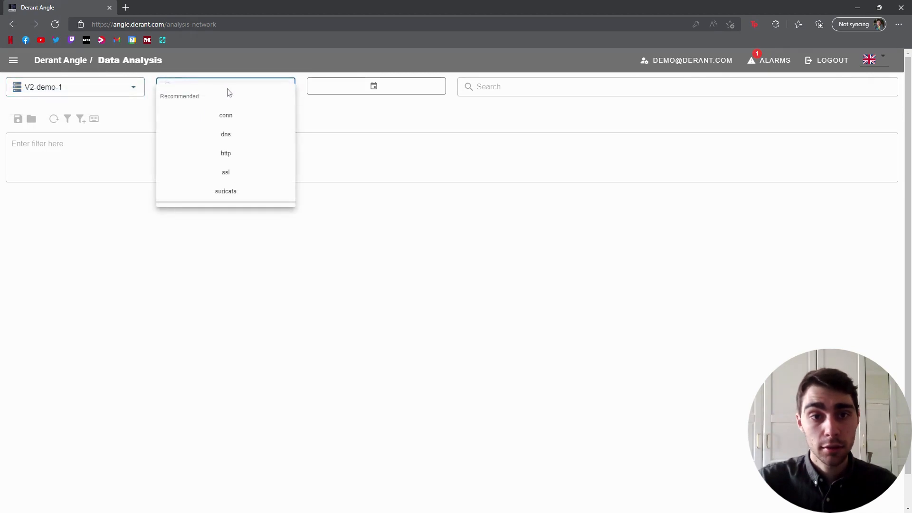
left_click(244, 195)
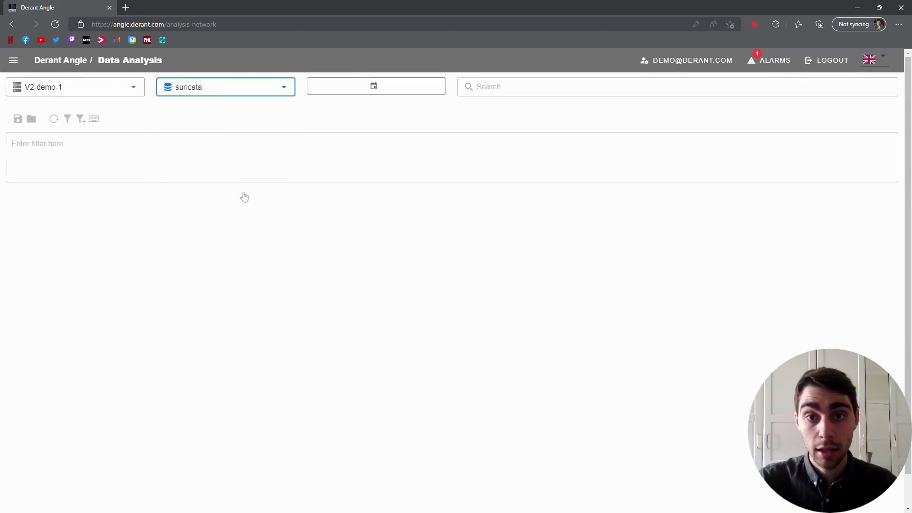
left_click(361, 94)
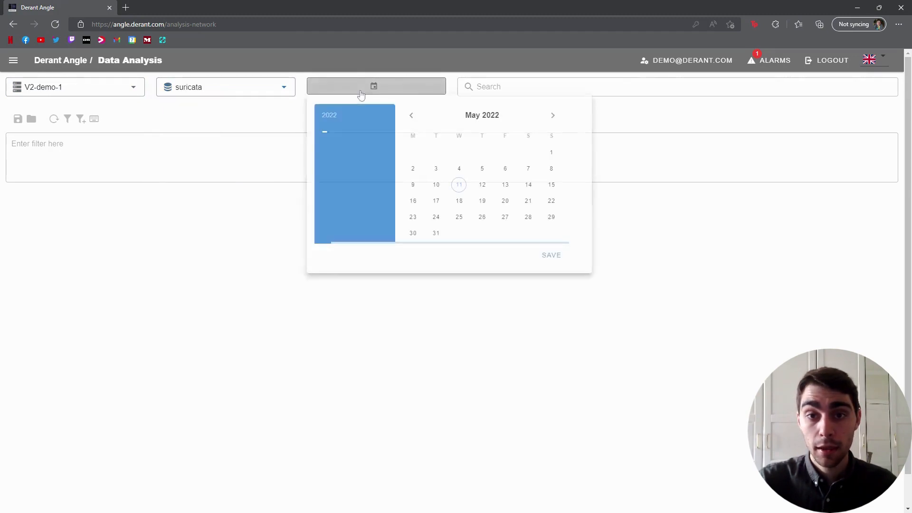
left_click(411, 117)
left_click(412, 116)
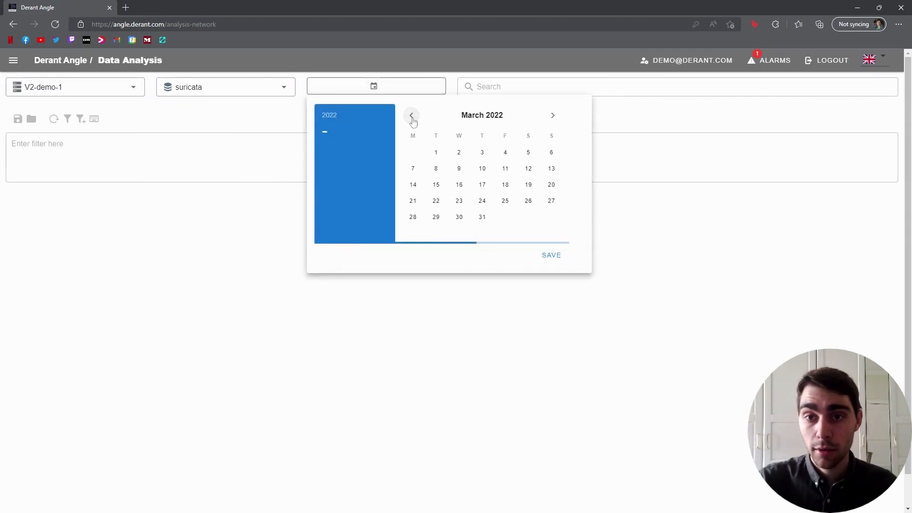
left_click(436, 217)
left_click(552, 259)
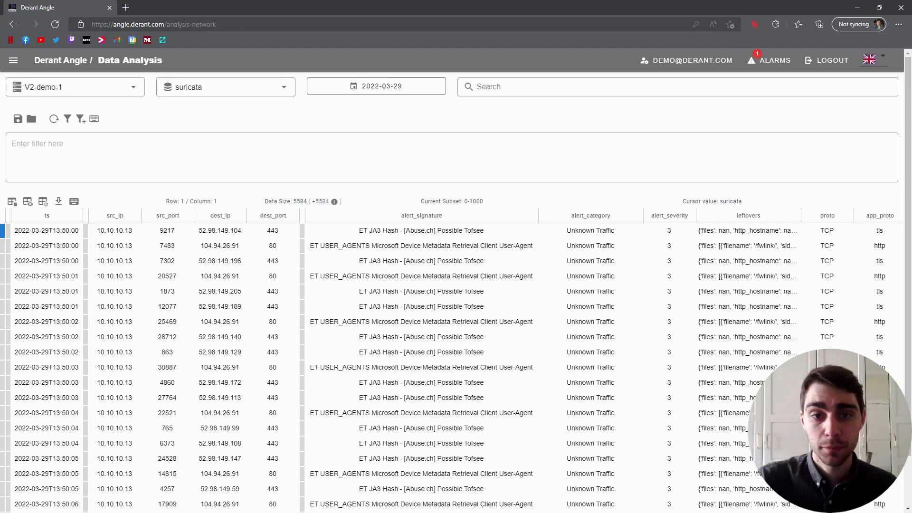
Apply the saved FalsePositives filters JA3-Tofsee and Microsoft-Device-Metadata-Retrieval-Client to the suricata data
left_click(32, 120)
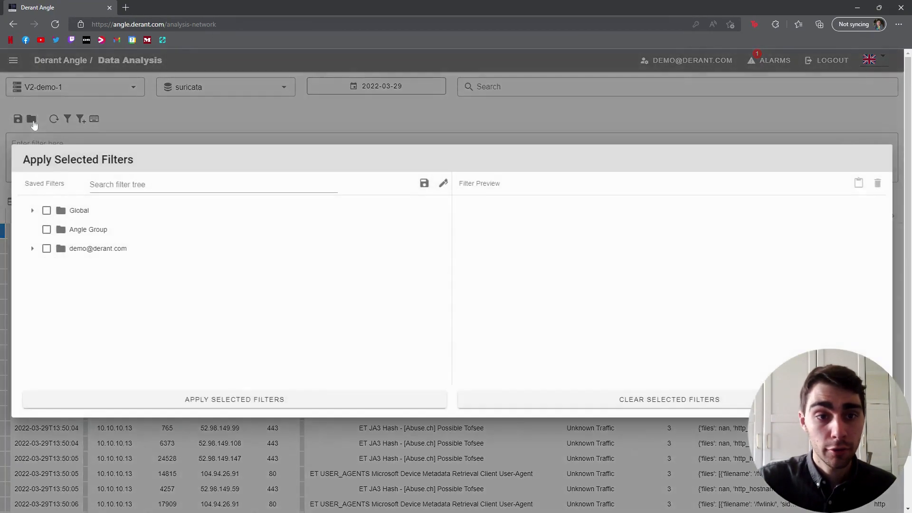
left_click(32, 250)
left_click(43, 269)
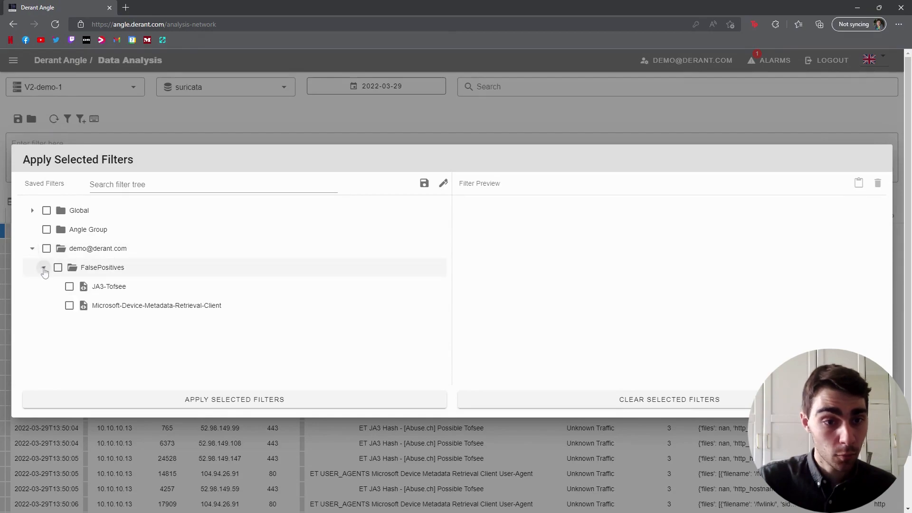
left_click(70, 289)
left_click(70, 307)
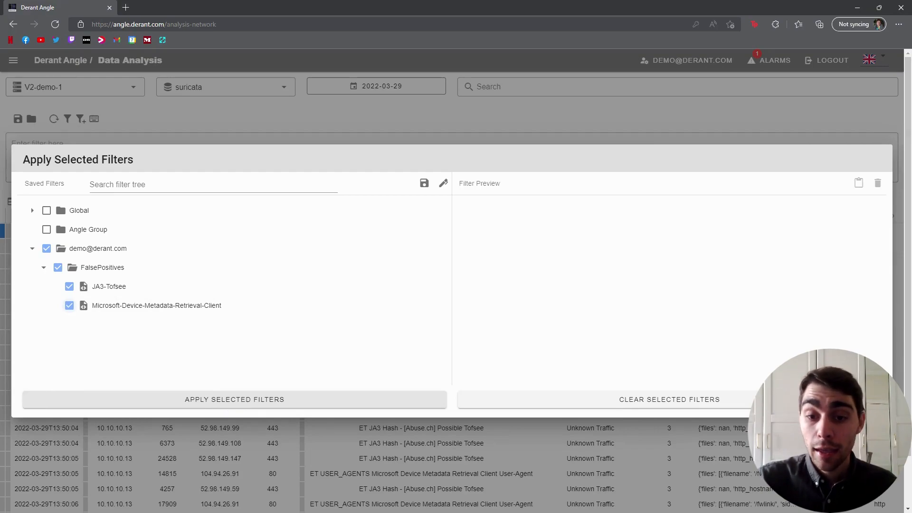
left_click(243, 400)
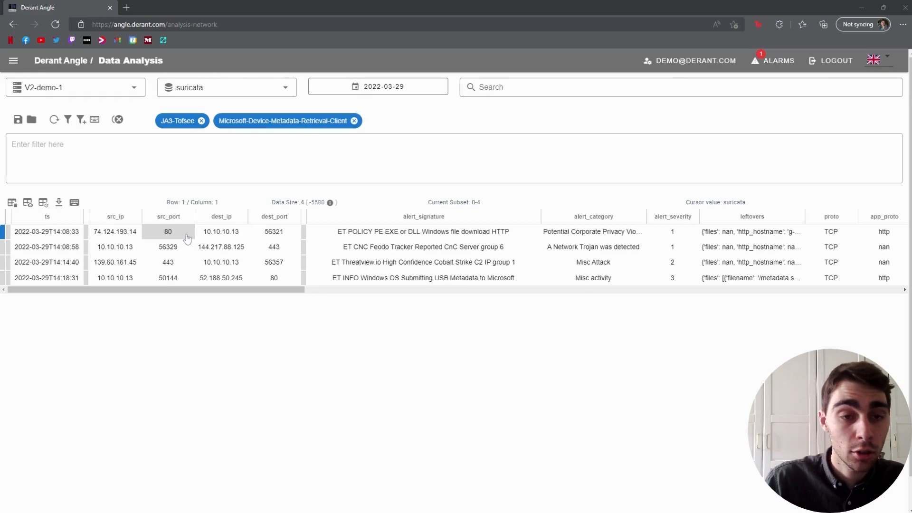
Switch the data source to http and inspect the requests to 74.124.193.14, including the full URI of the POST request
left_click(259, 94)
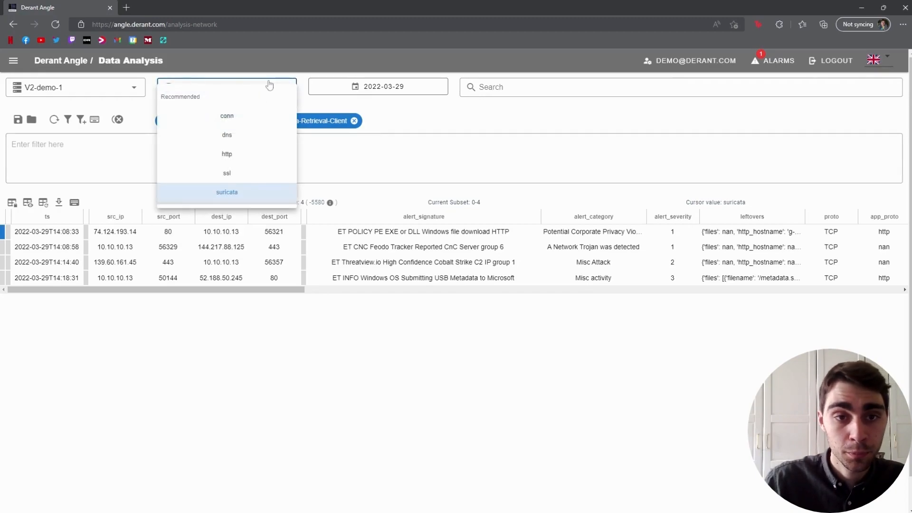
left_click(243, 155)
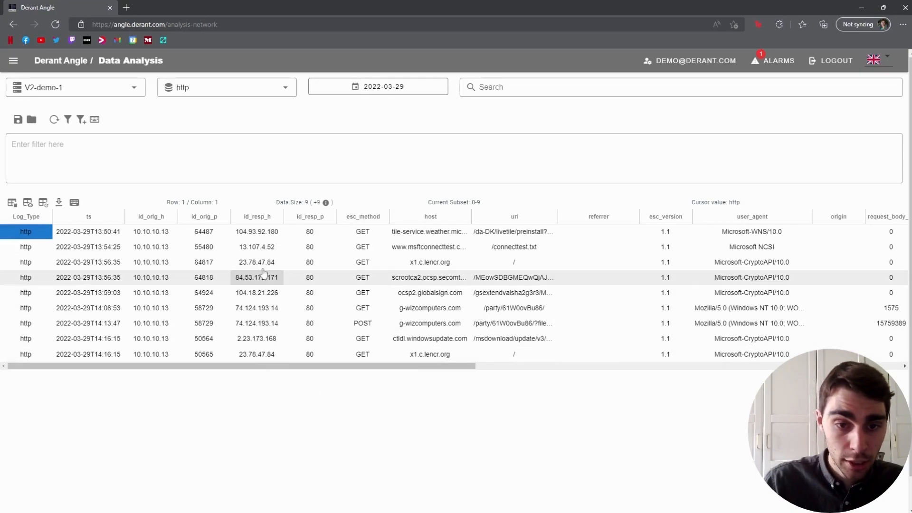
left_click(261, 312)
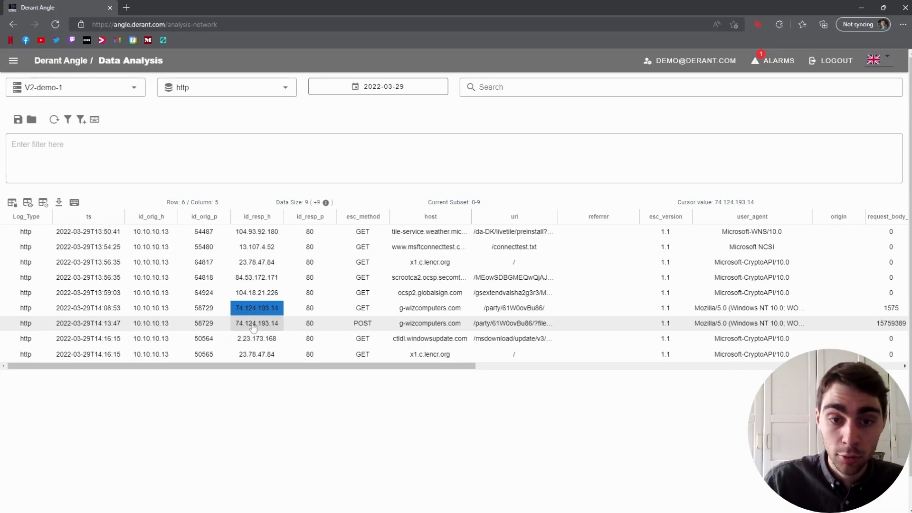
left_click(510, 328)
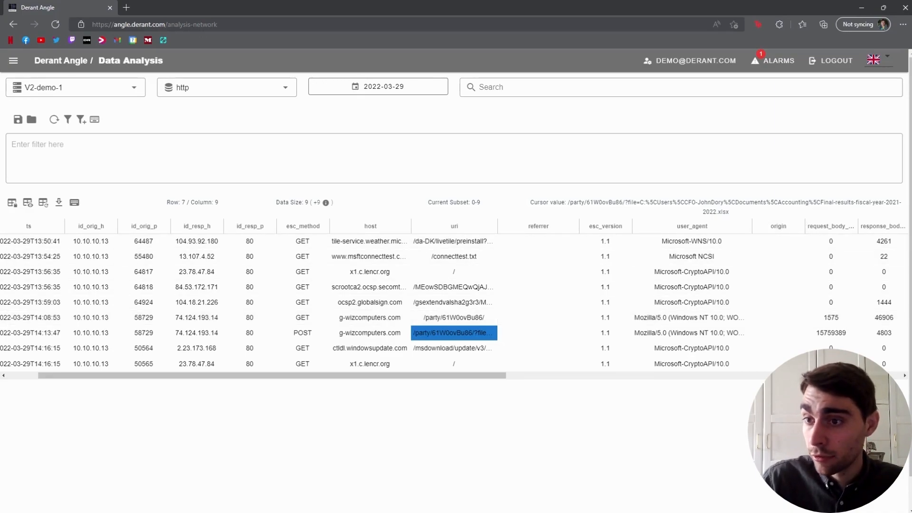
left_click_drag(821, 202, 887, 217)
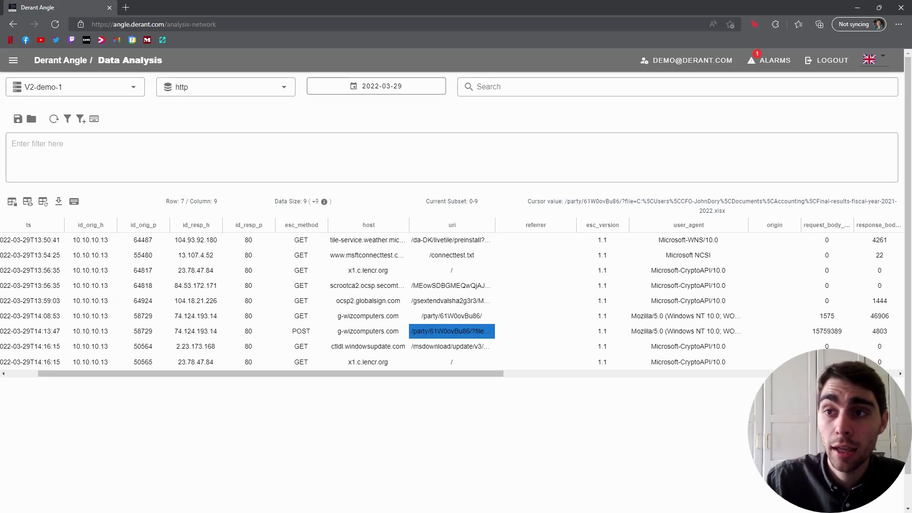
Set the Feodo Tracker alarm's status to Being Handled, save it, and show the alarms being handled
left_click(756, 63)
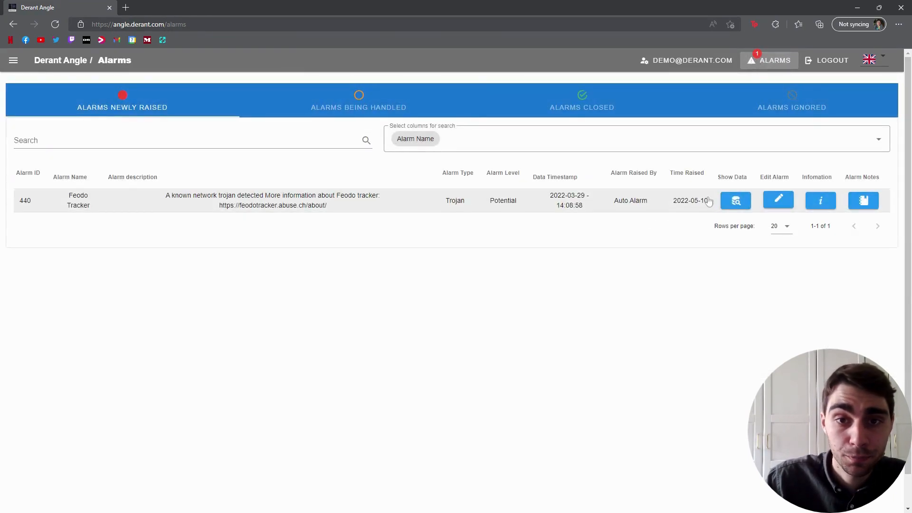
left_click(778, 200)
left_click(446, 260)
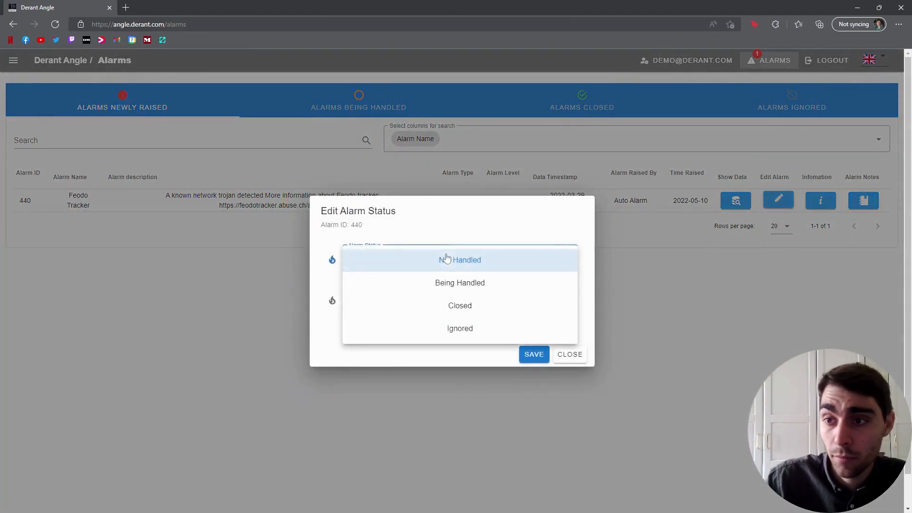
left_click(468, 285)
left_click(533, 355)
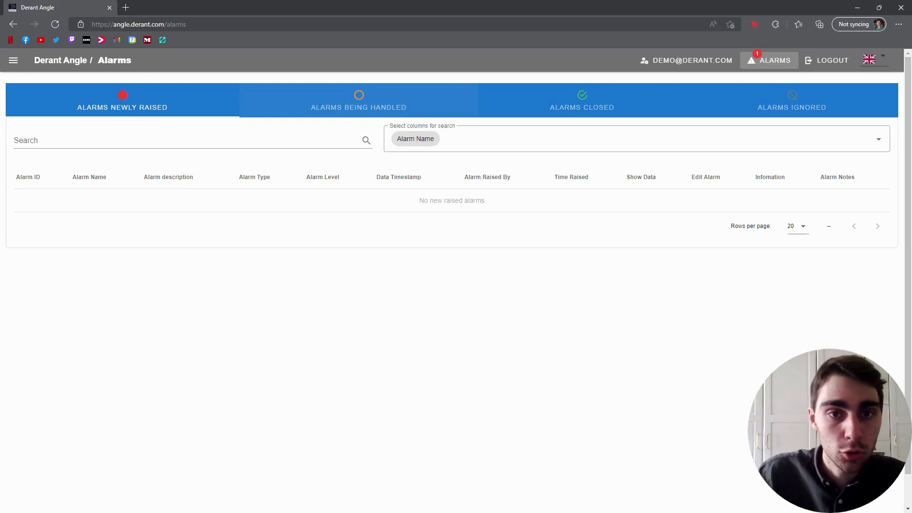
left_click(337, 101)
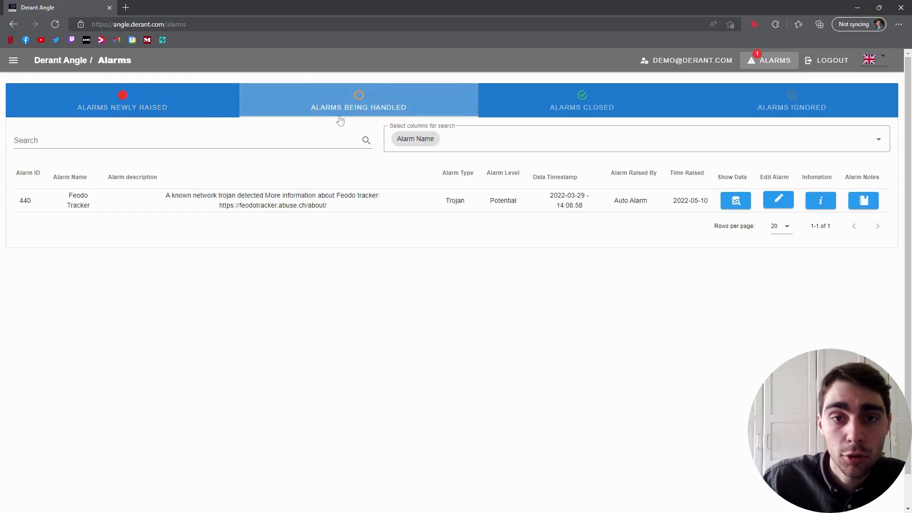